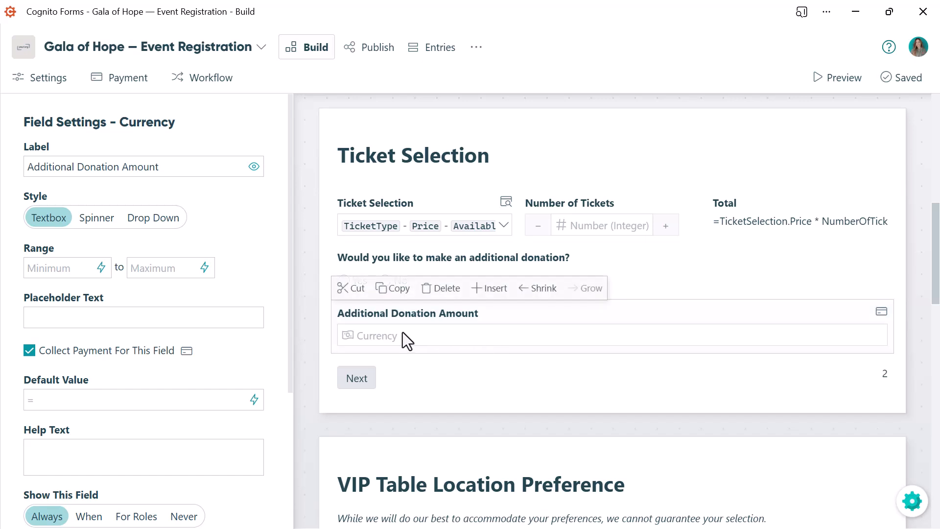
- Show the Additional Donation Amount field only when WouldYouLikeToMakeAnAdditionalDonation is Yes
drag(293, 323, 290, 421)
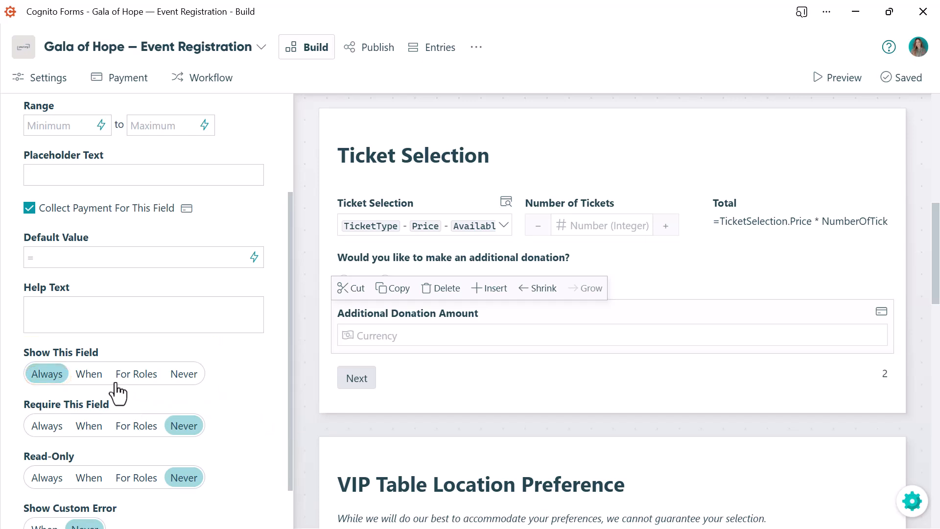
click(86, 374)
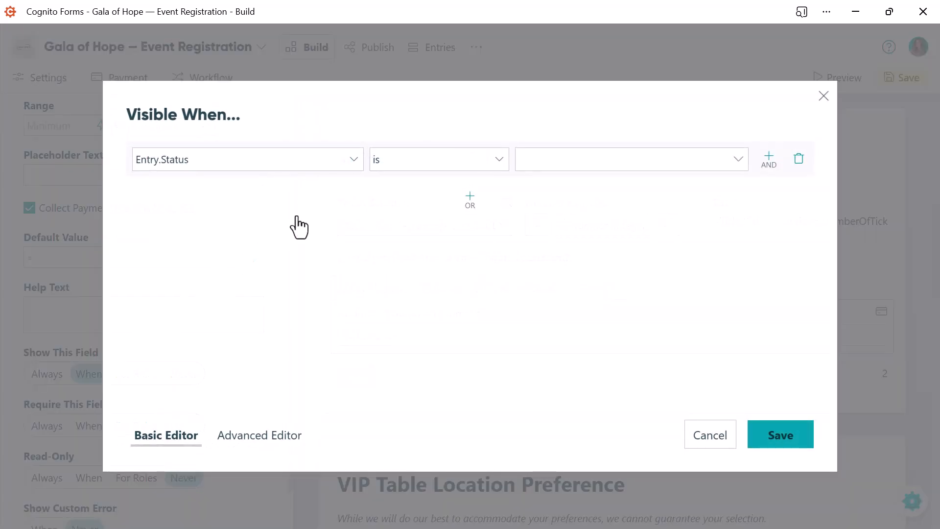
click(352, 159)
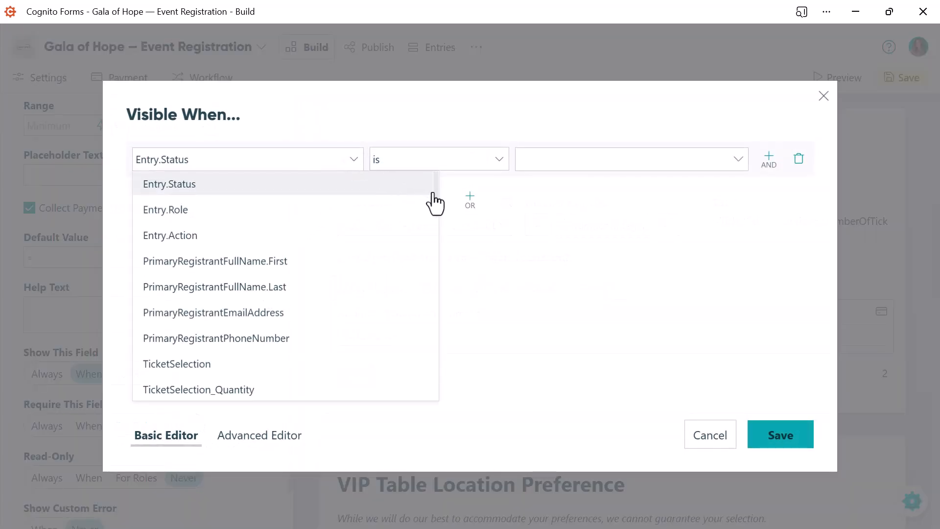
drag(437, 200, 427, 232)
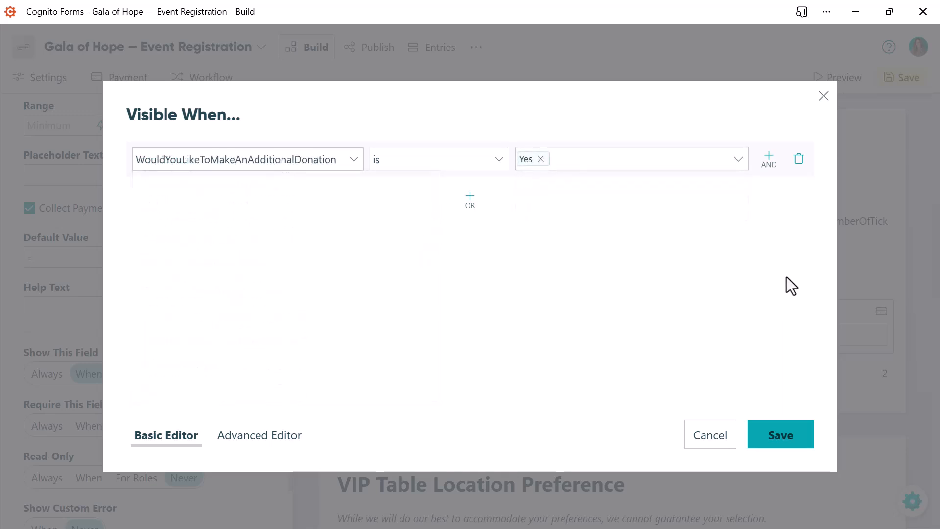
click(773, 443)
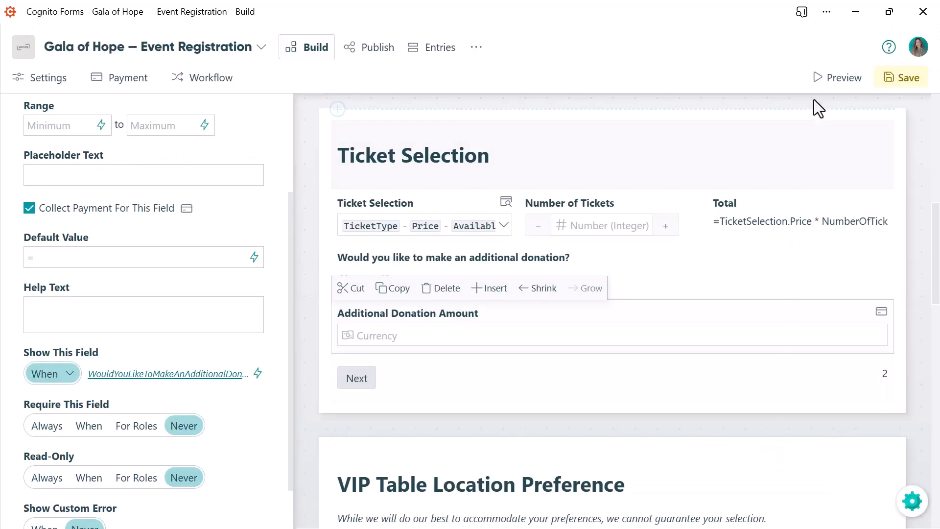
- Preview the form's Ticket Selection page, answering Yes to the additional donation and choosing Individual Ticket, and close the preview
click(817, 81)
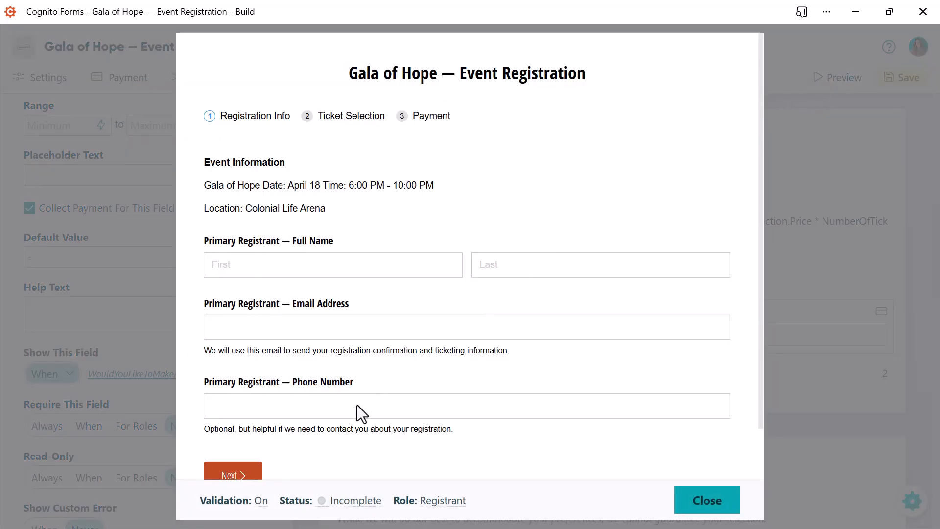
click(227, 472)
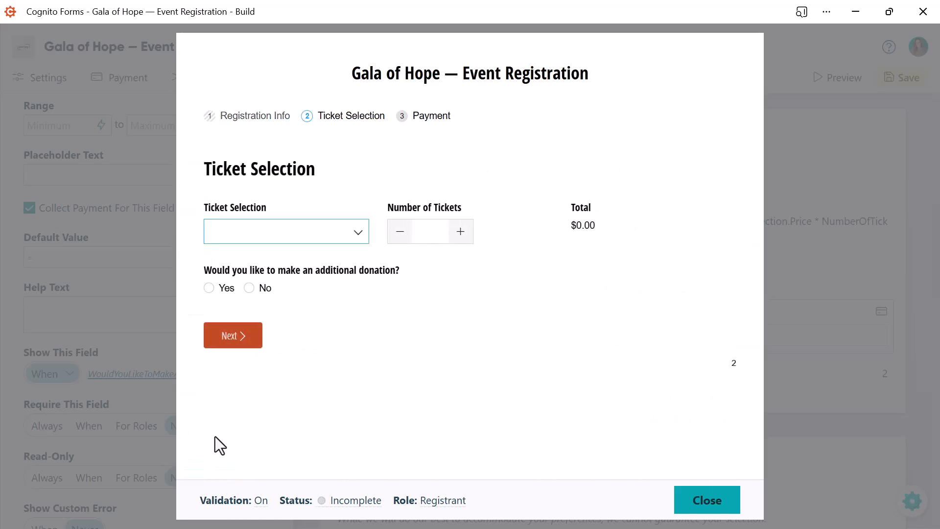
click(209, 287)
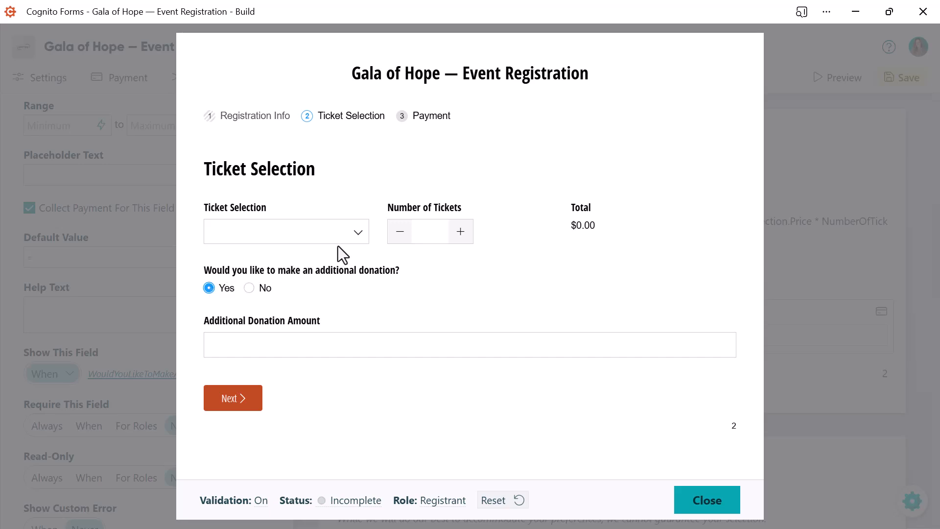
click(356, 234)
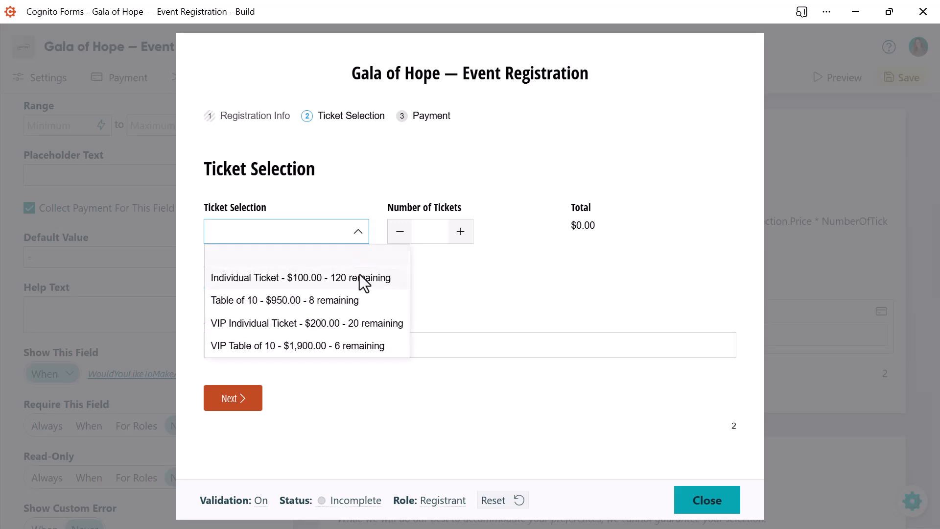
click(360, 280)
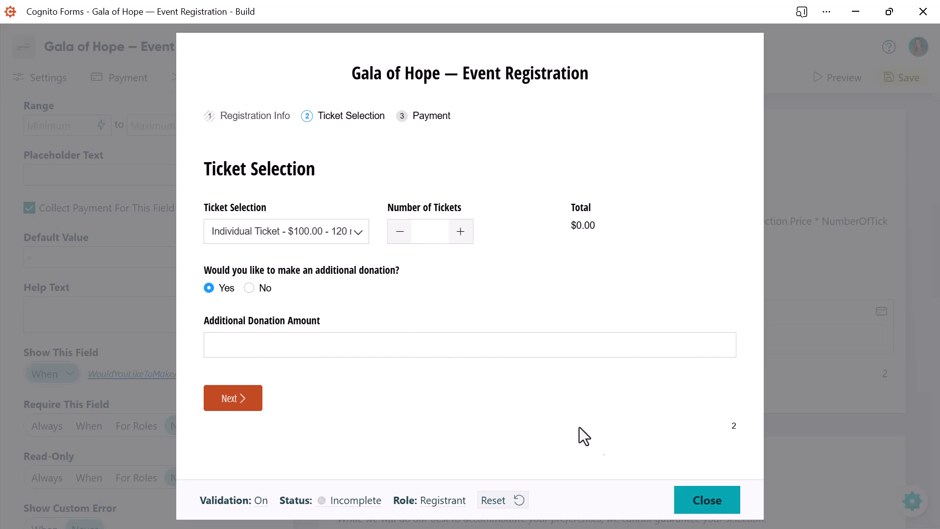
click(705, 509)
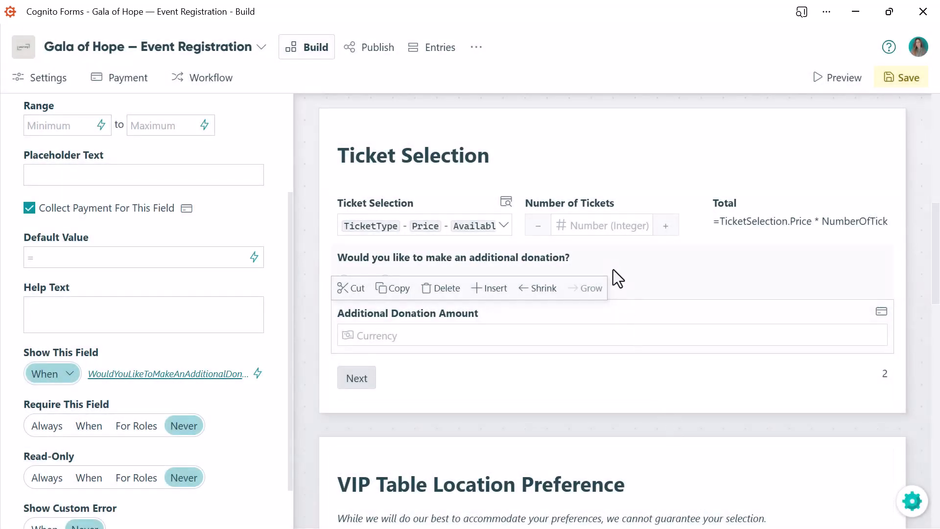
- Set the Number of Tickets field to show a custom error when TicketSelection is filled out and NumberOfTickets is less than 1
click(603, 221)
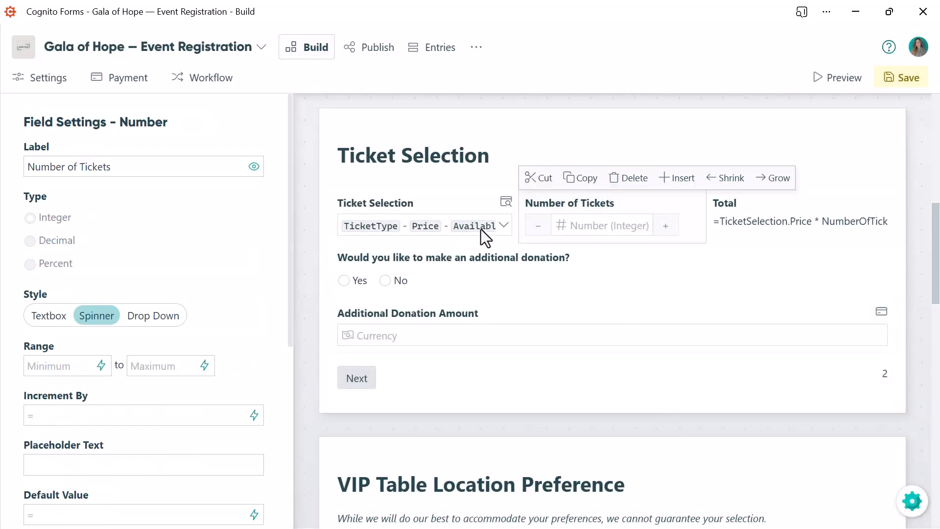
drag(290, 267, 287, 443)
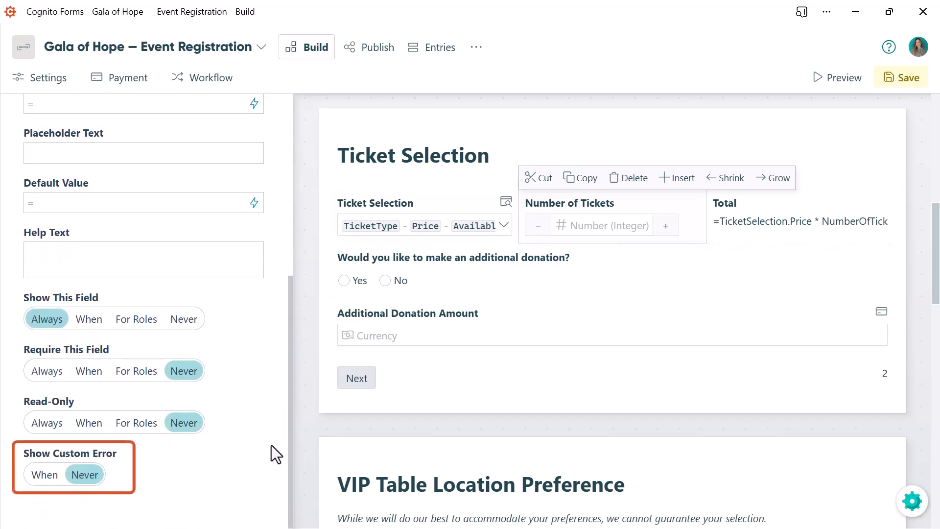
click(42, 477)
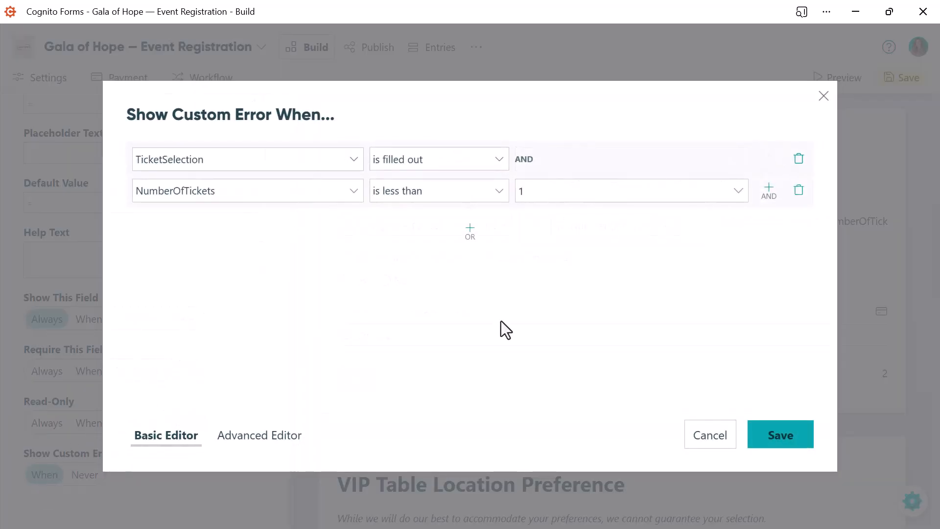
click(782, 436)
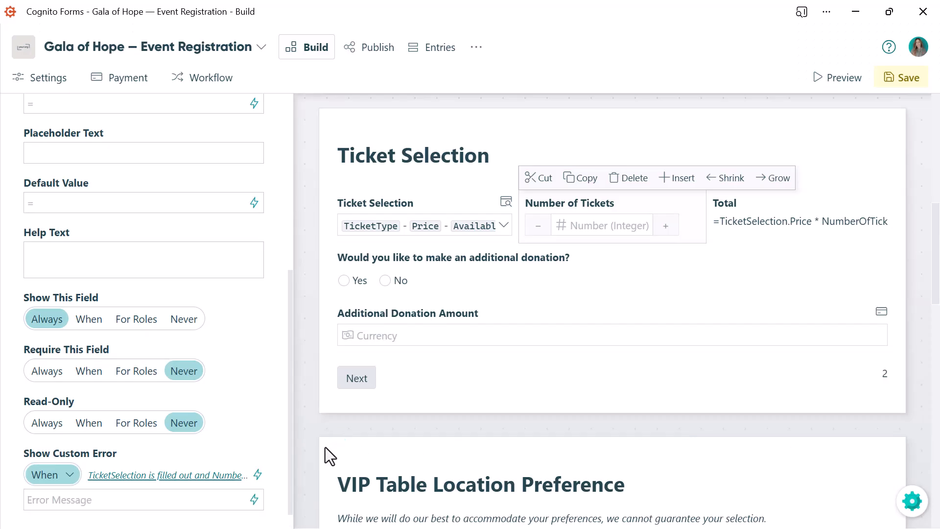
- Enter "Please select at least 1 ticket." as the custom error message for Number of Tickets
scroll(287, 466, down, 1)
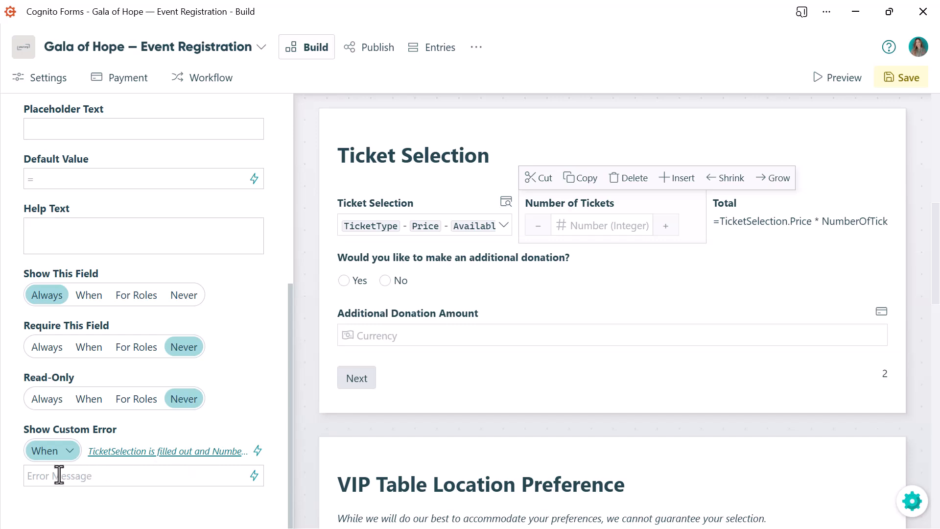
click(23, 475)
text(Please select at )
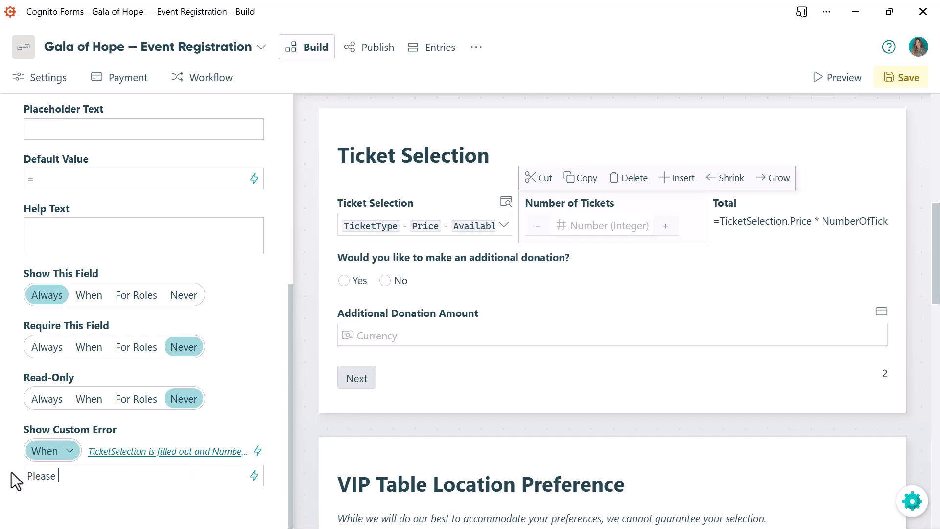
text(least 1 ticket.)
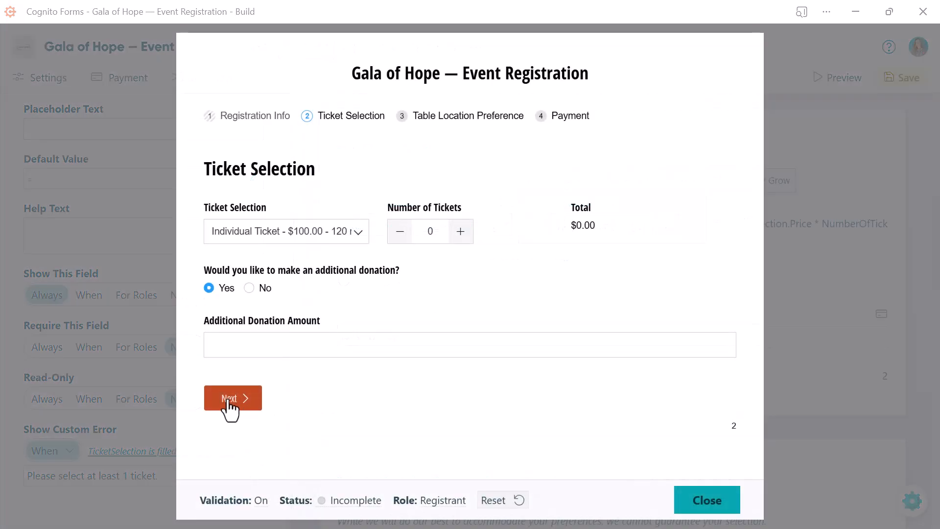
- Test the ticket validation in the preview by continuing with 0 tickets and again with 1 ticket, and close the preview
click(231, 405)
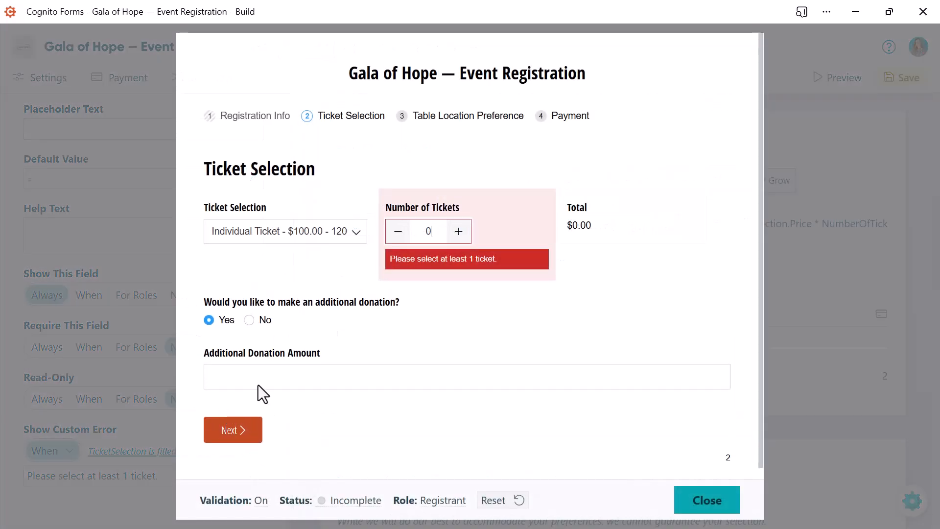
click(459, 235)
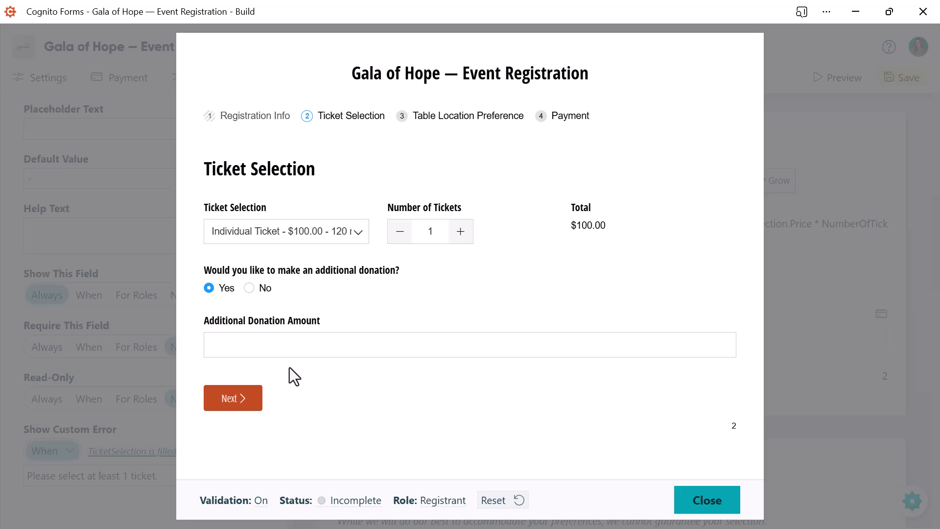
click(231, 399)
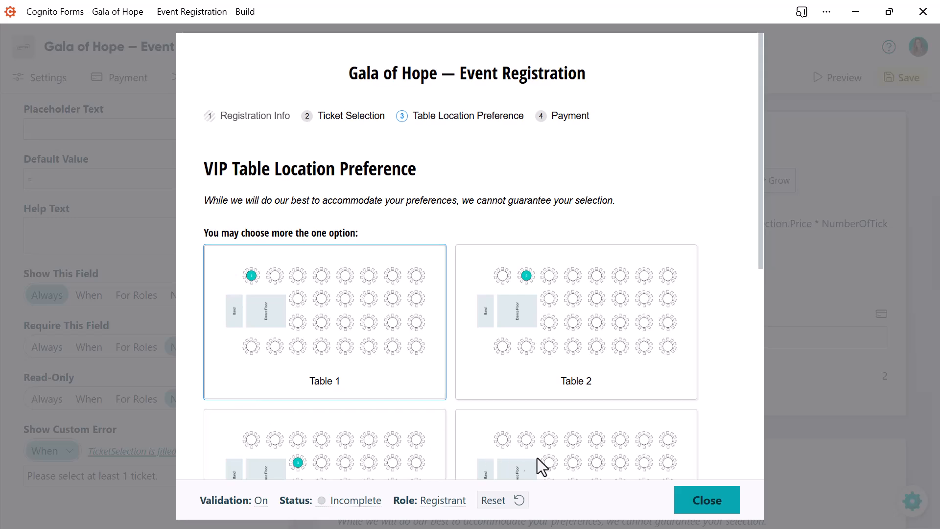
click(704, 504)
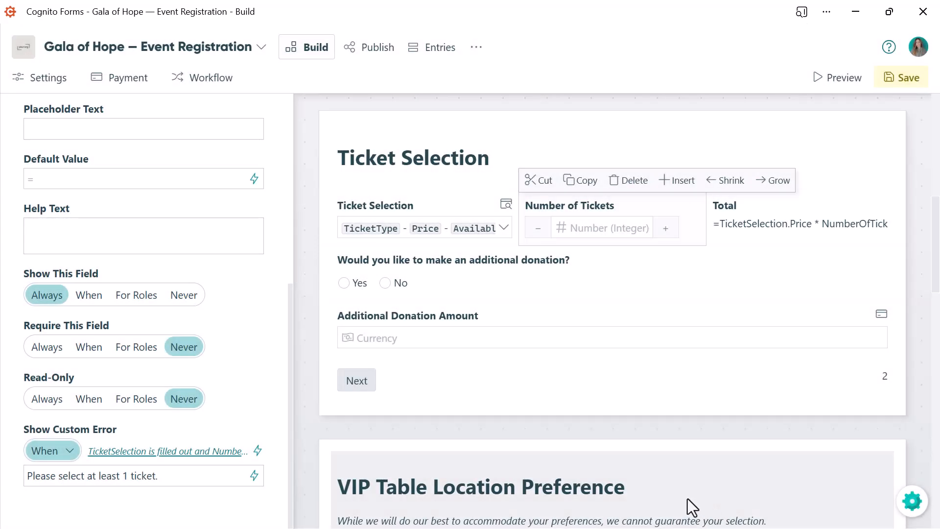
- Set the page break below Ticket Selection to show the next page when TicketSelection is VIP Table of 10 - $1,900.00
click(357, 388)
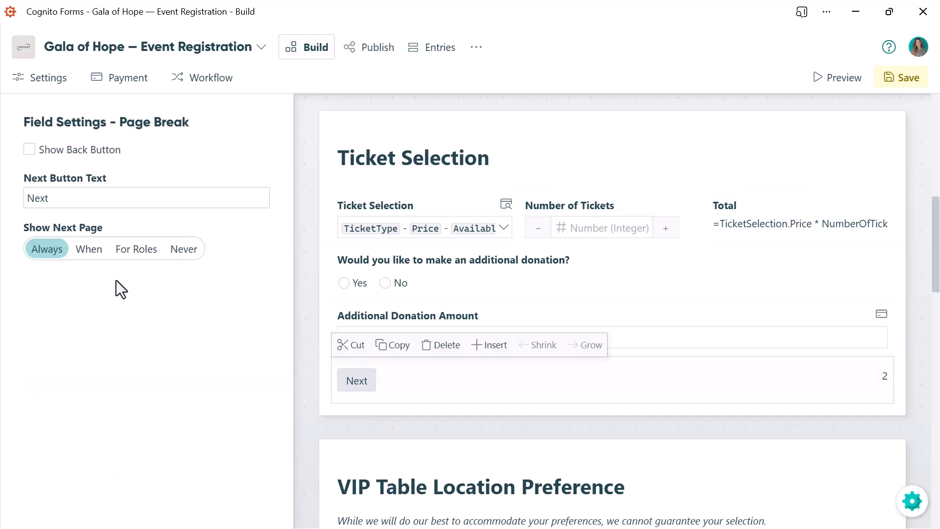
click(90, 260)
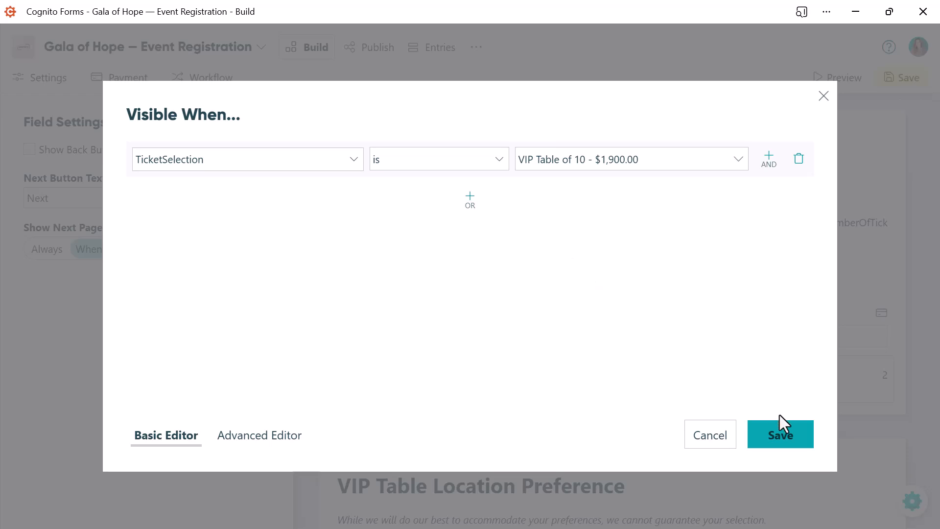
click(779, 443)
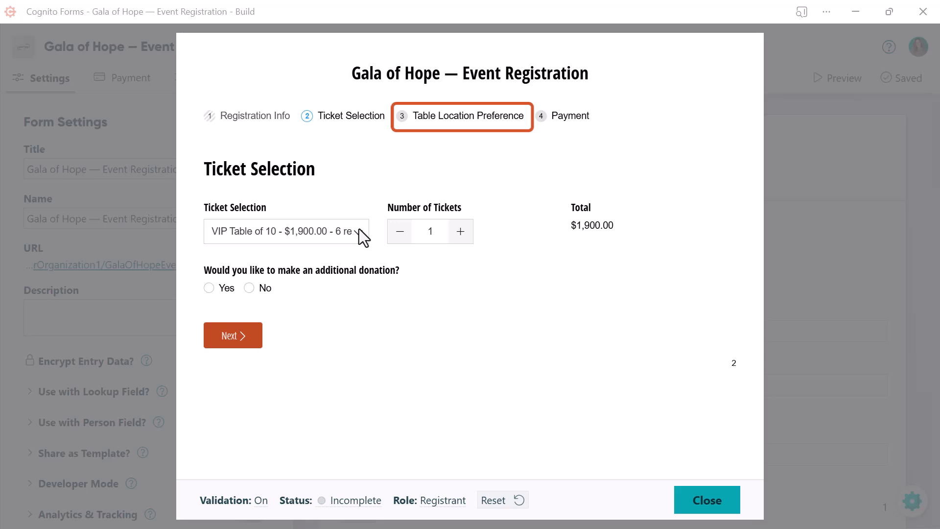
- Test the conditional page in the preview by switching the ticket selection to Individual Ticket
click(360, 231)
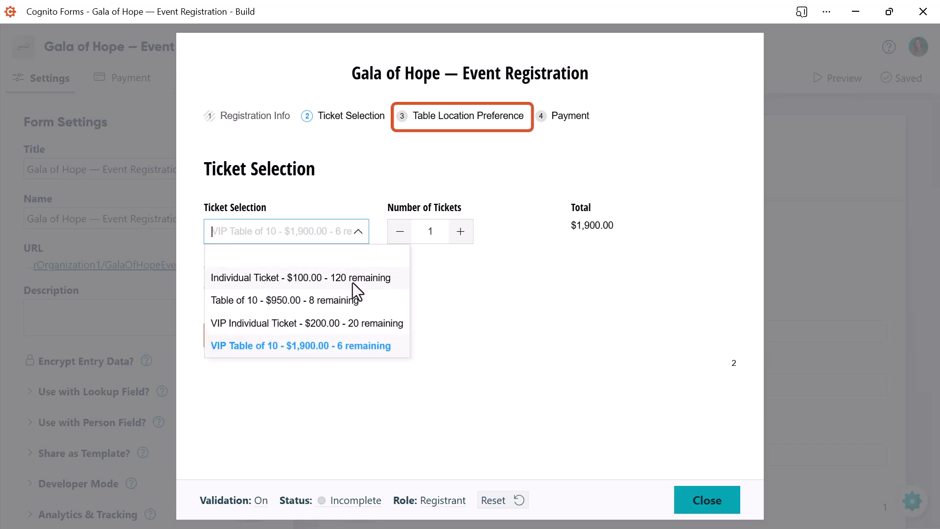
click(353, 283)
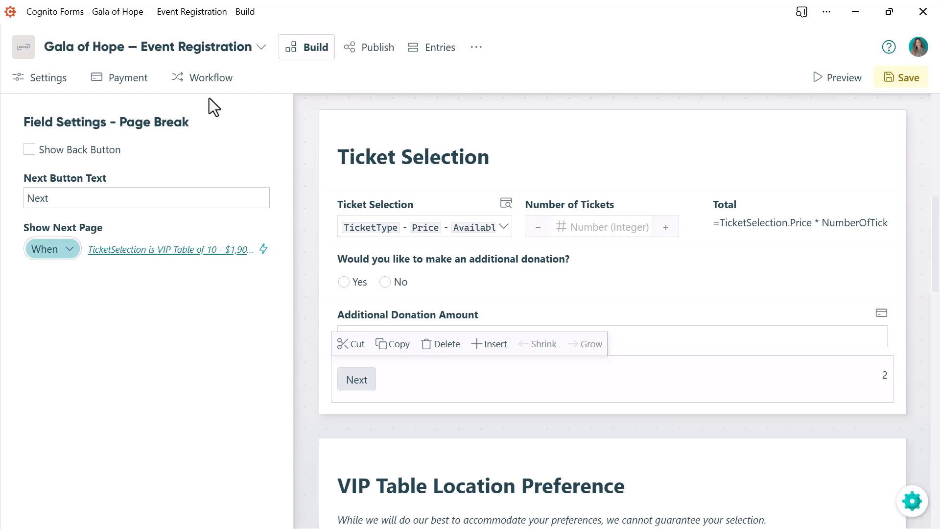
- Set the Submit Registration action's event organizer email to send only when the condition AdditionalDonationAmount is greater than or equal to 1000 becomes true
click(200, 83)
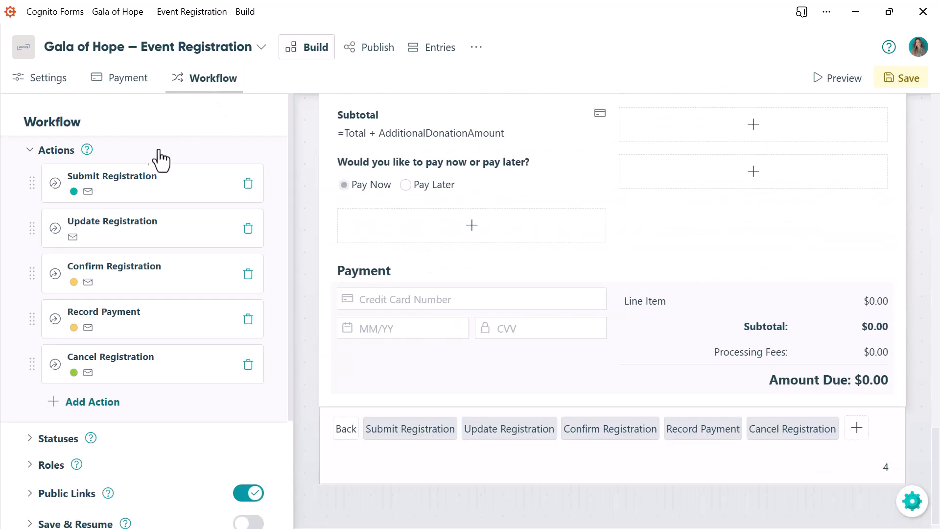
click(130, 187)
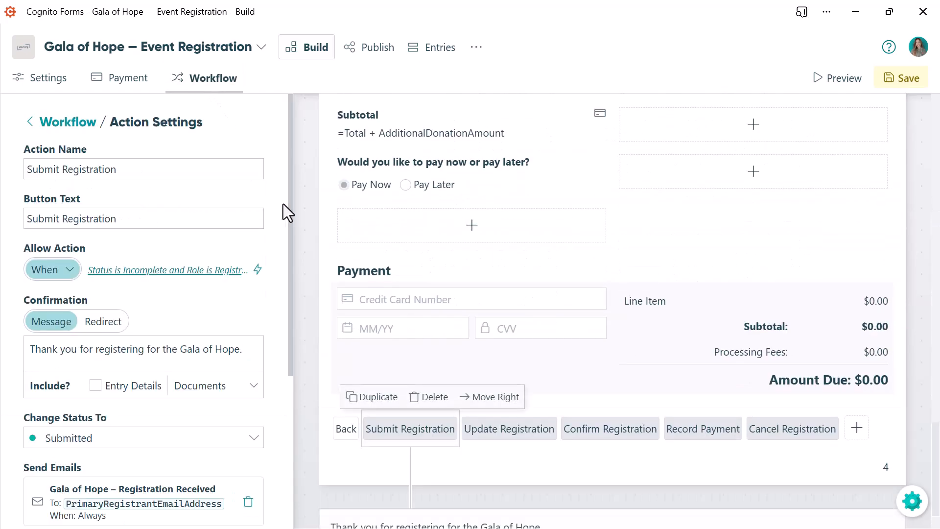
drag(291, 207, 289, 369)
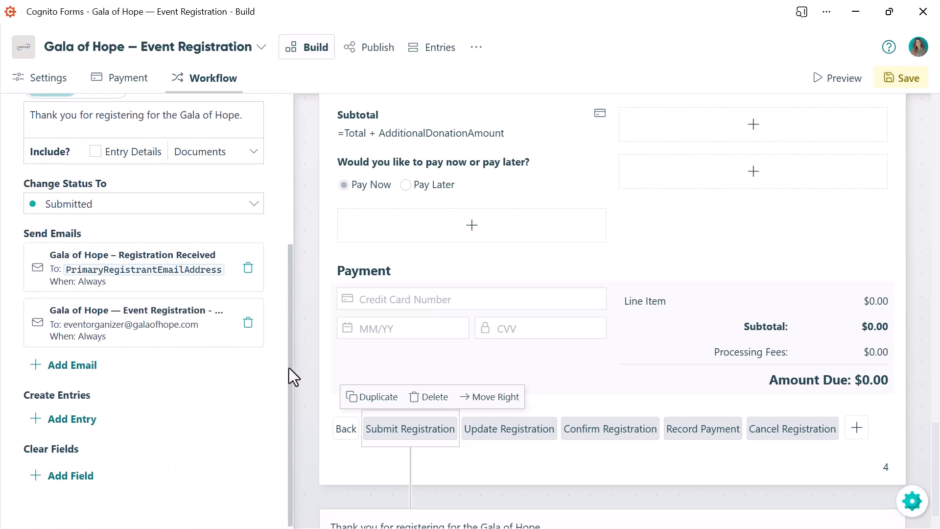
click(108, 336)
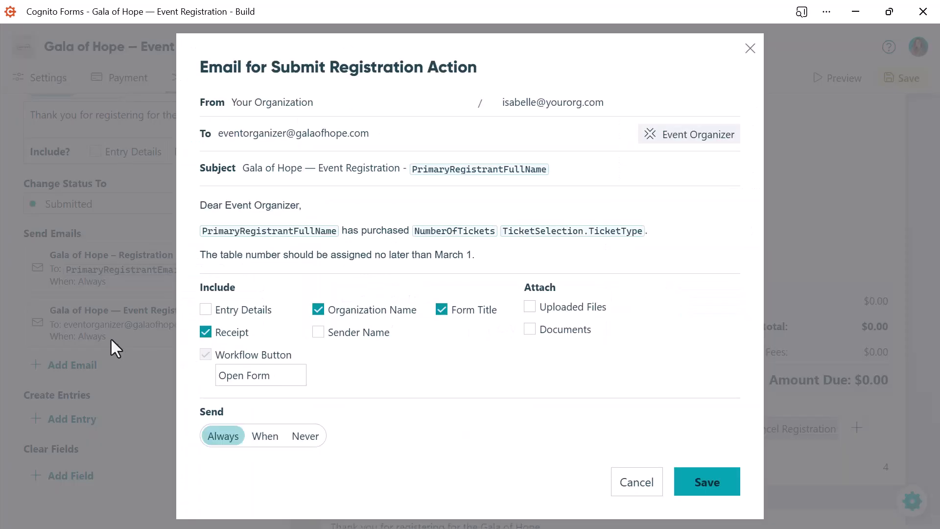
click(267, 441)
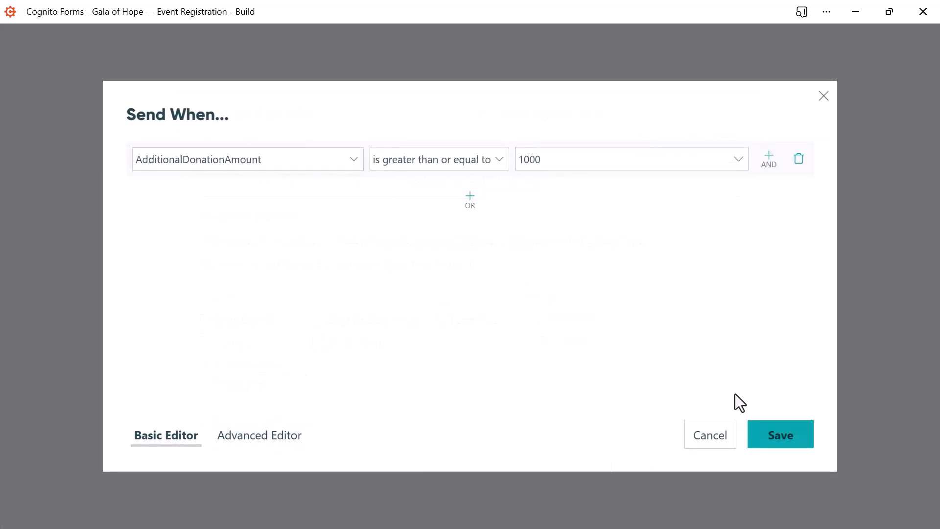
click(779, 443)
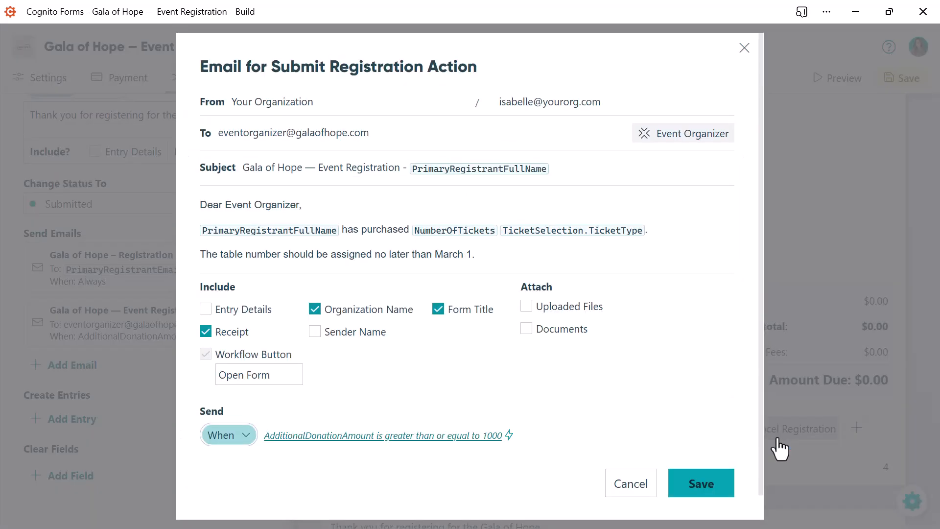
drag(762, 439, 759, 476)
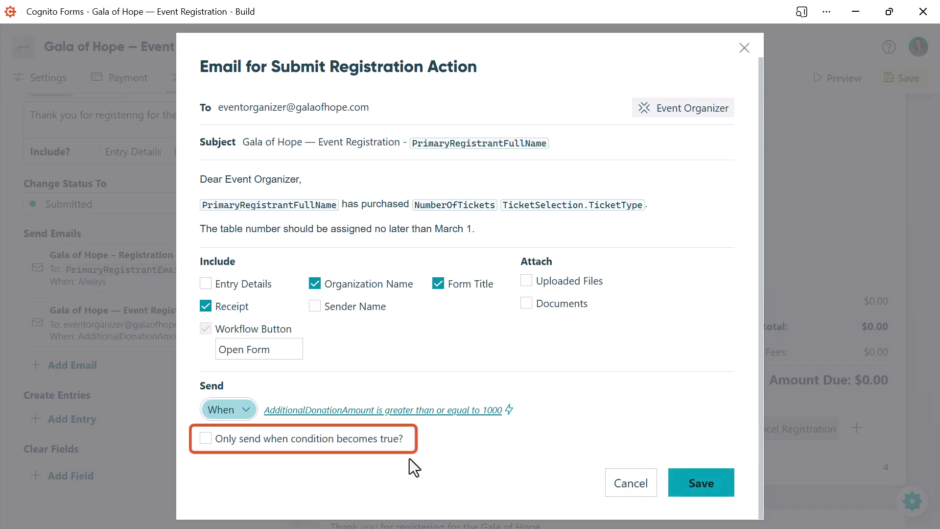
click(207, 439)
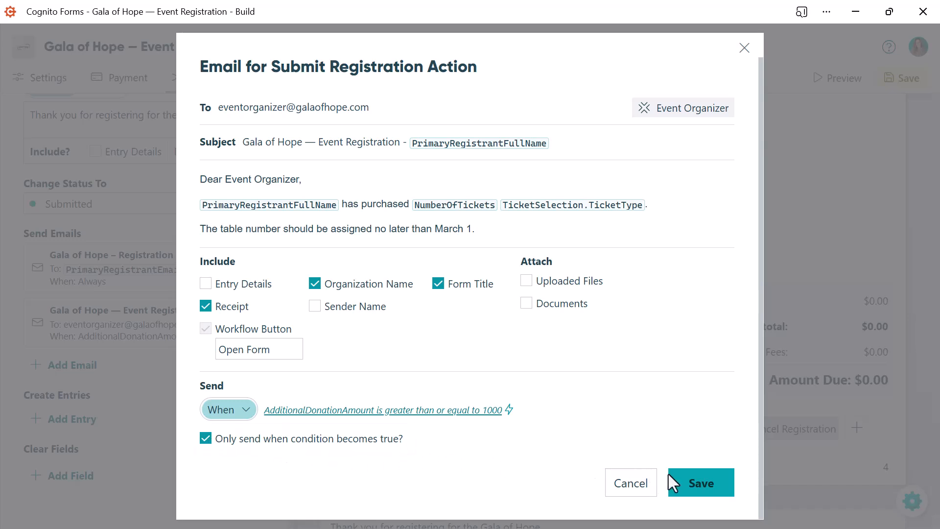
- Save the event organizer email, and test the pay now or pay later question in the preview by choosing Pay Now
click(699, 491)
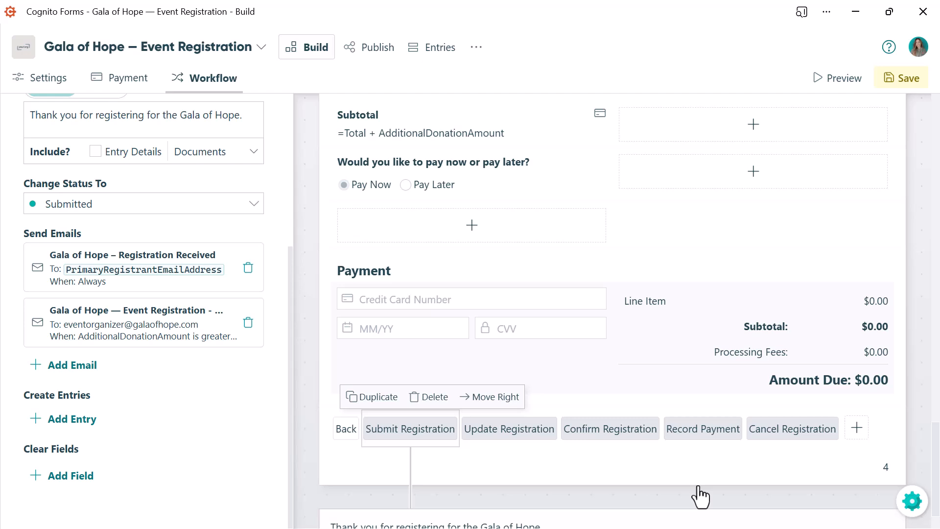
click(534, 182)
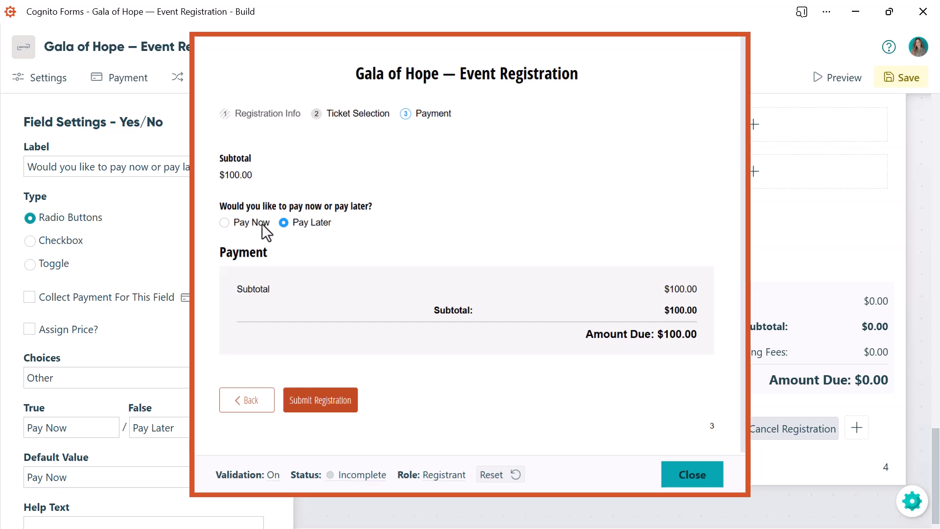
click(224, 224)
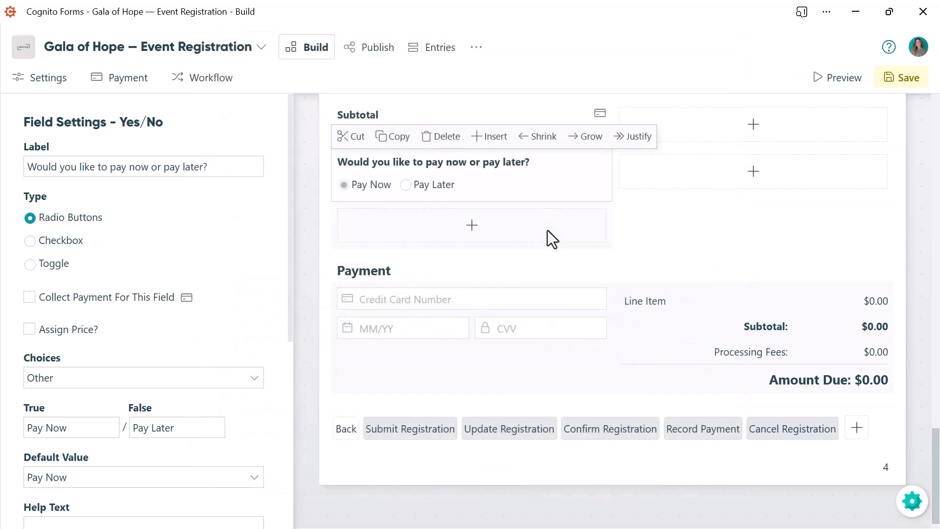
- Set the form's payment to process only when WouldYouLikeToPayNowOrPayLater is yes
click(536, 363)
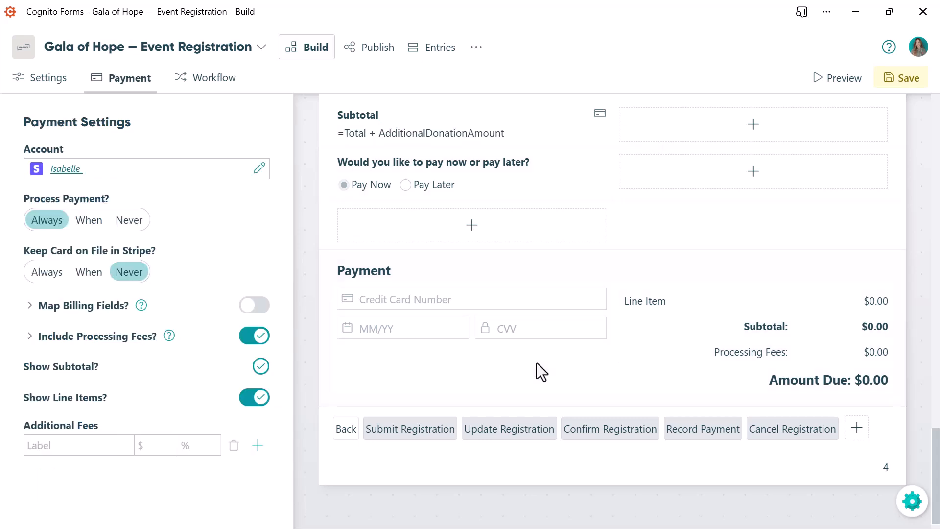
click(85, 223)
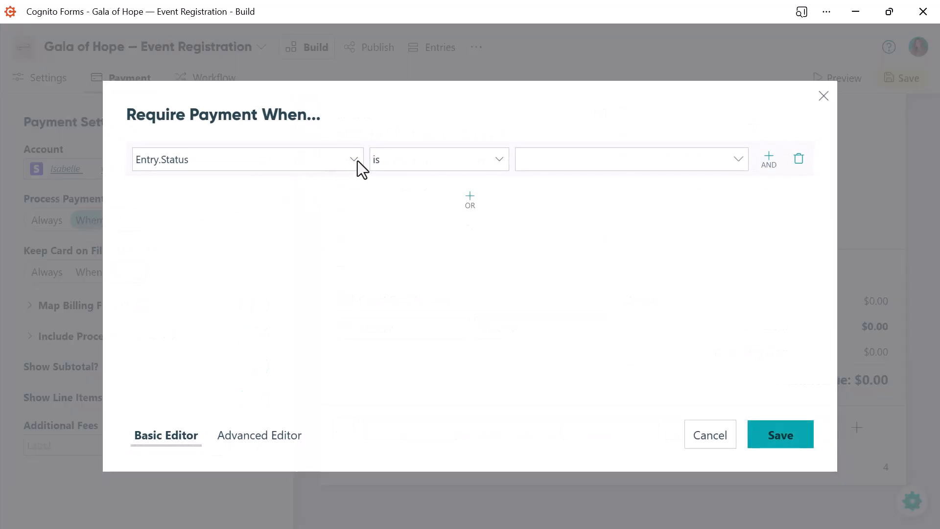
click(358, 161)
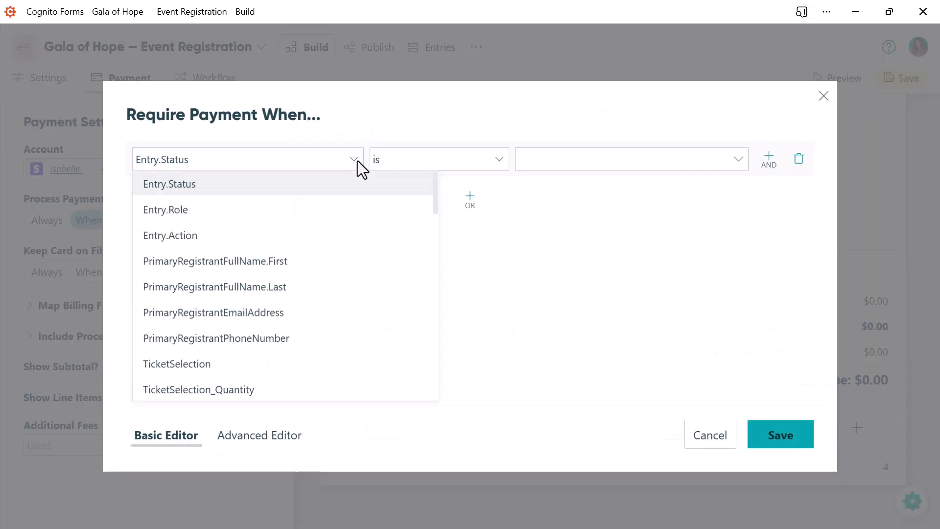
scroll(436, 188, down, 1)
drag(436, 188, 431, 226)
drag(431, 226, 428, 252)
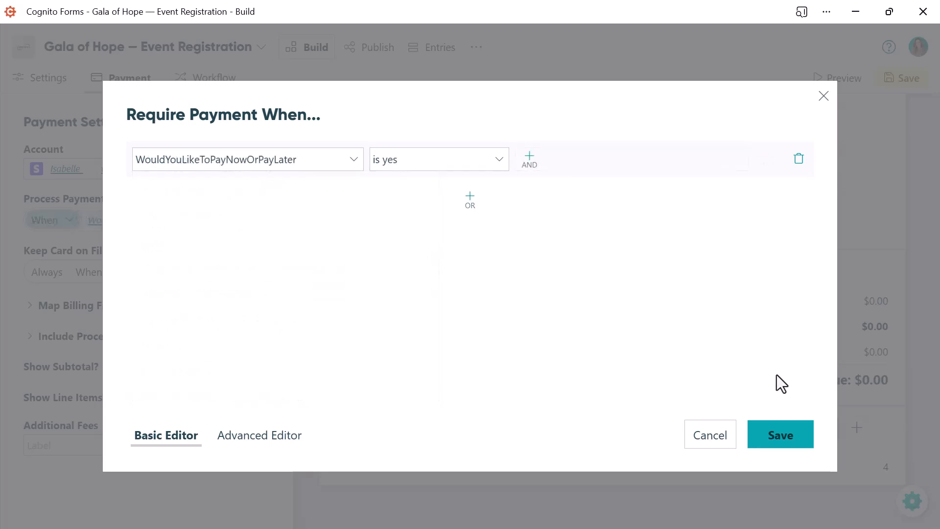
click(783, 447)
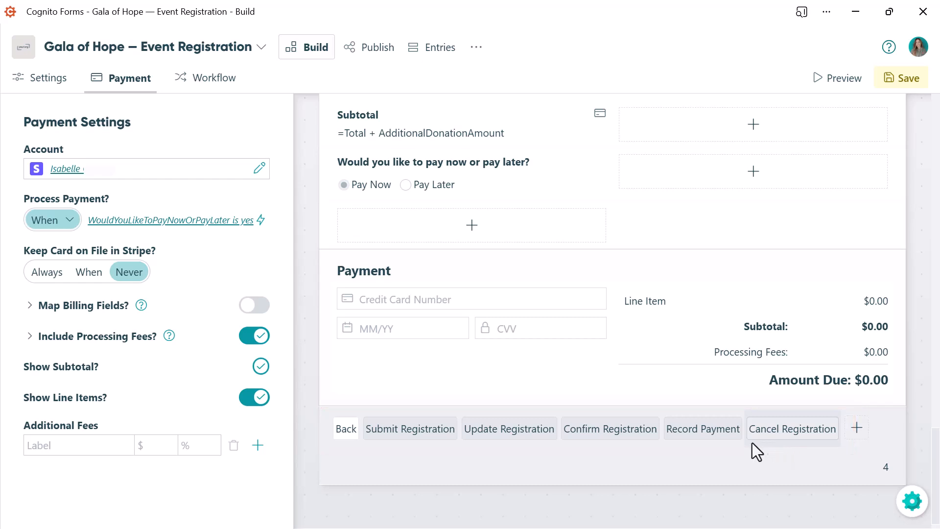
- Set the Record Payment action to be allowed only when Entry.Role is Event Organizer
click(705, 439)
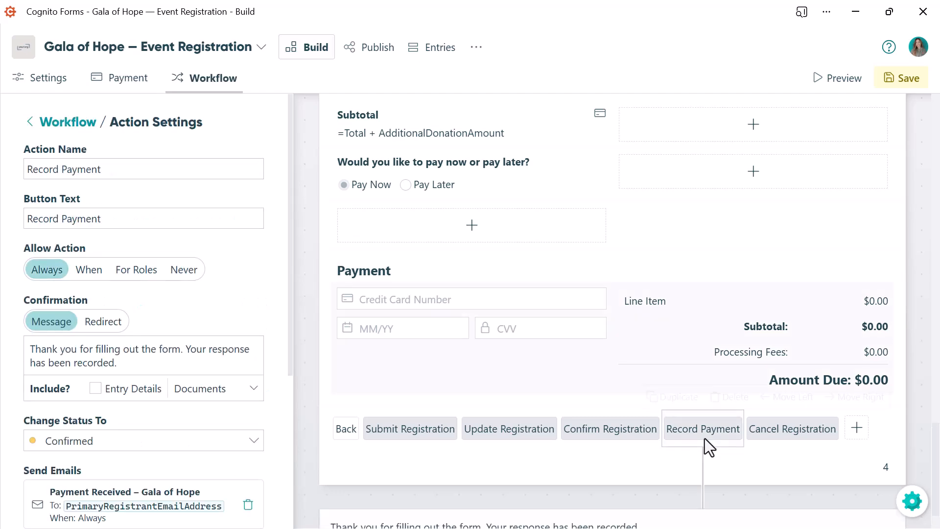
click(89, 274)
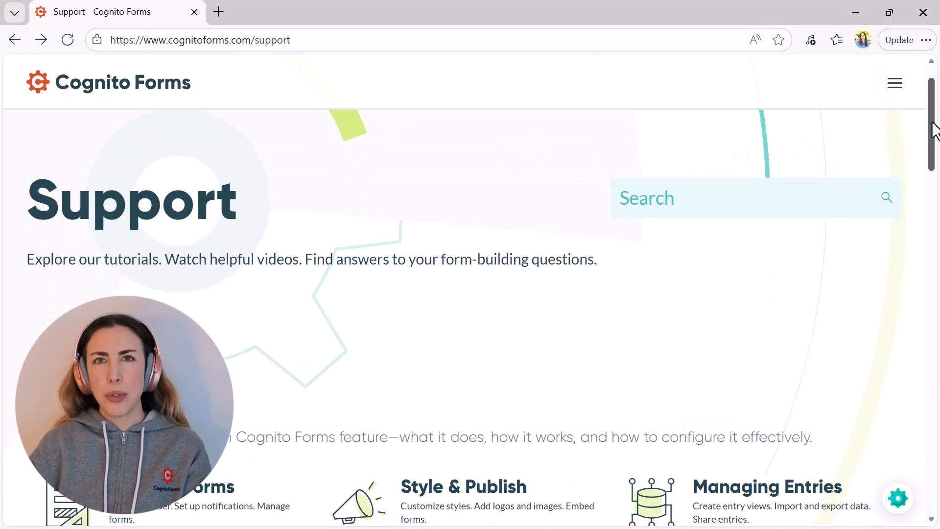
- Switch to the Cognito Forms support page in the browser and open its contact form for support requests
drag(934, 120, 934, 390)
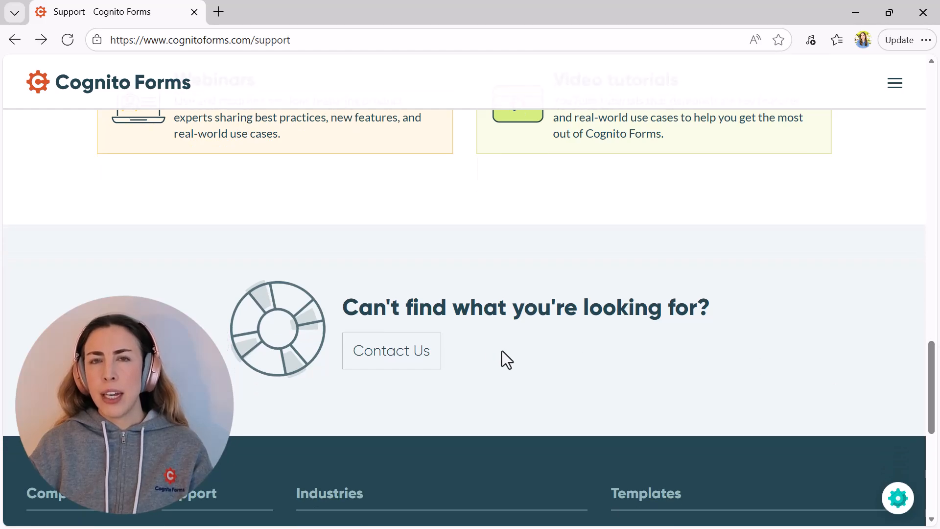
click(396, 357)
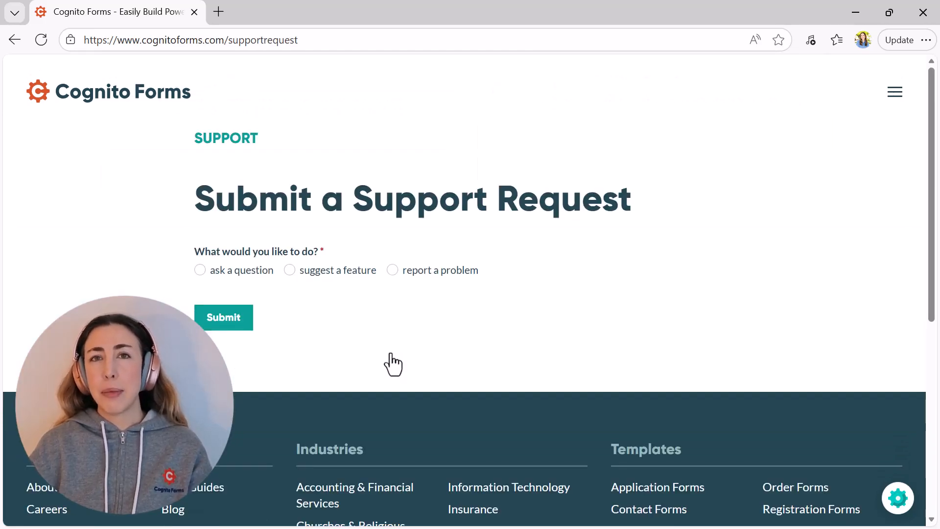